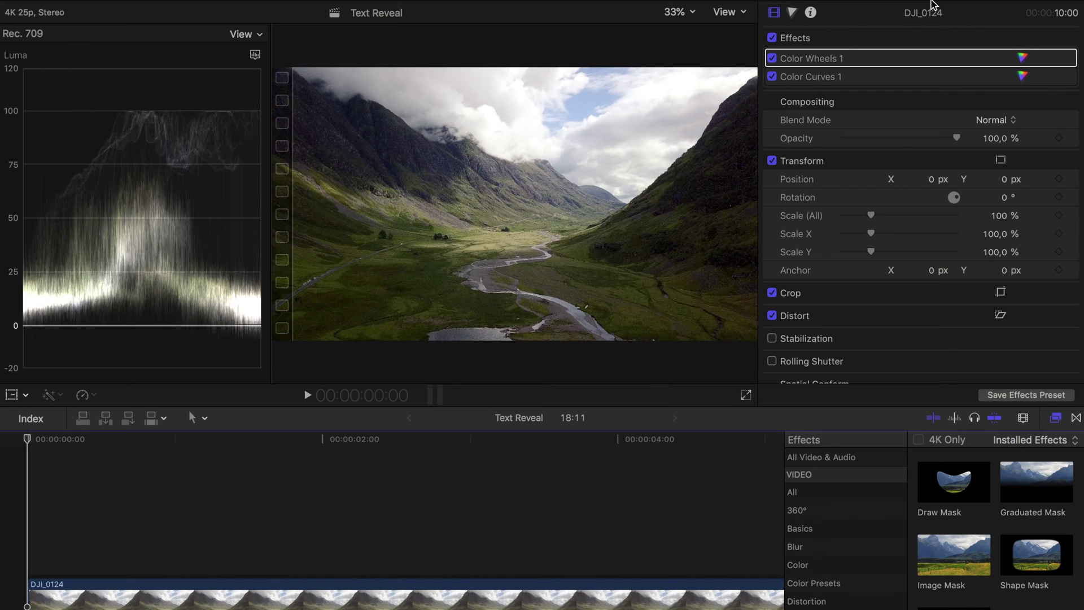
- Add a Shapes generator above the drone clip from the Generators browser
key(alt+super+1)
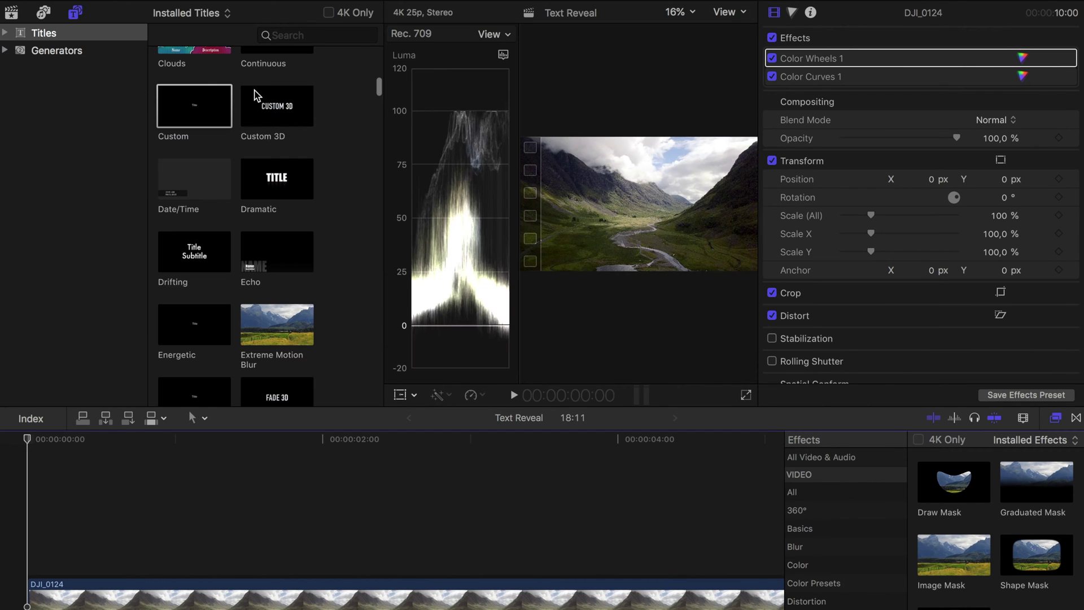
click(78, 51)
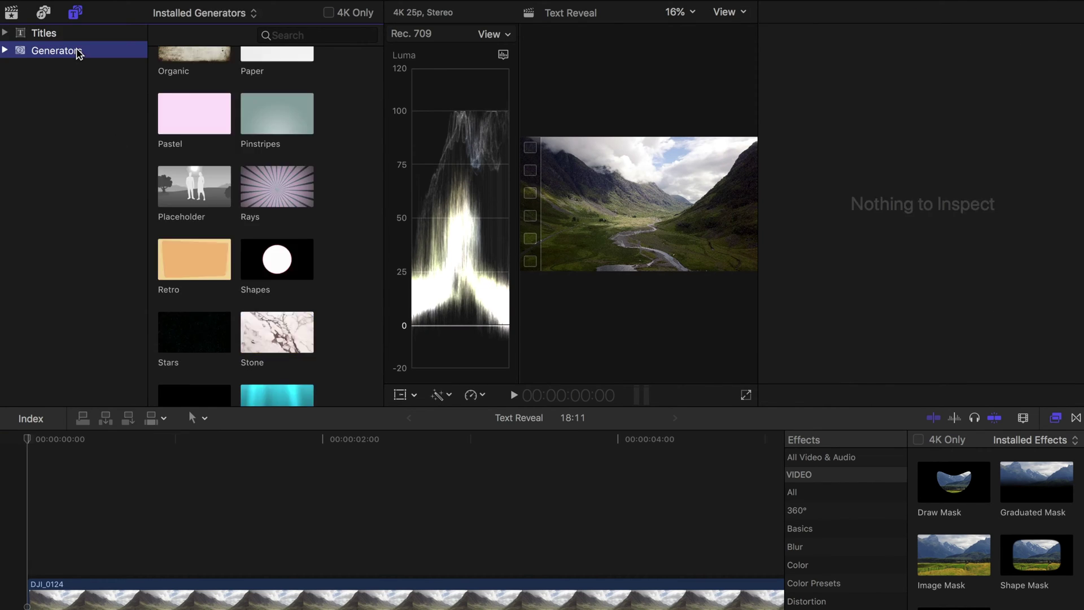
drag(274, 259, 33, 505)
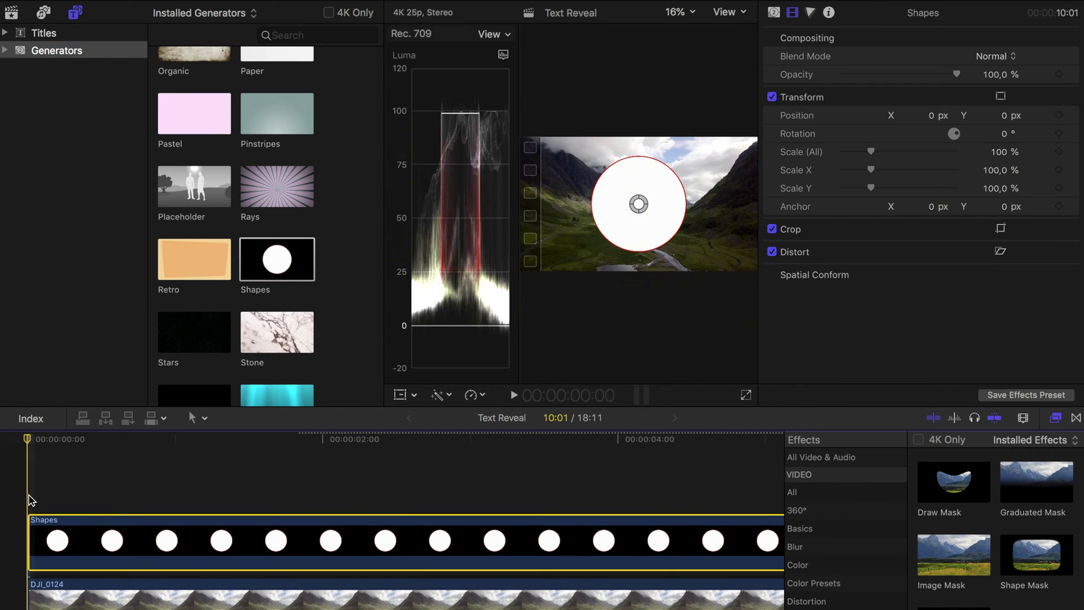
key(alt+super+1)
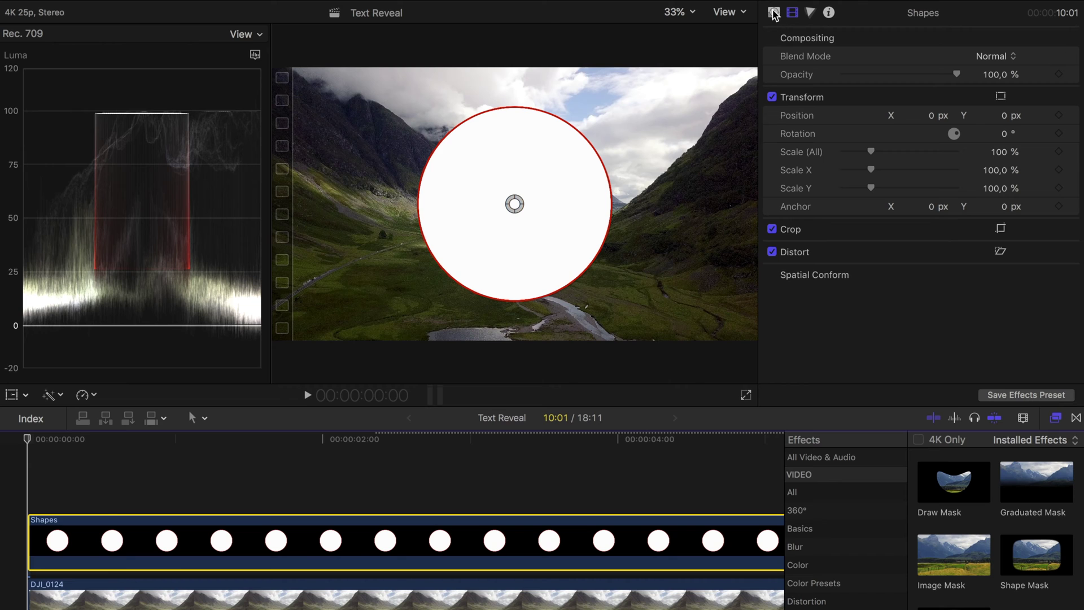
- Change the shape to a plain white Rectangle with the outline turned off
click(774, 13)
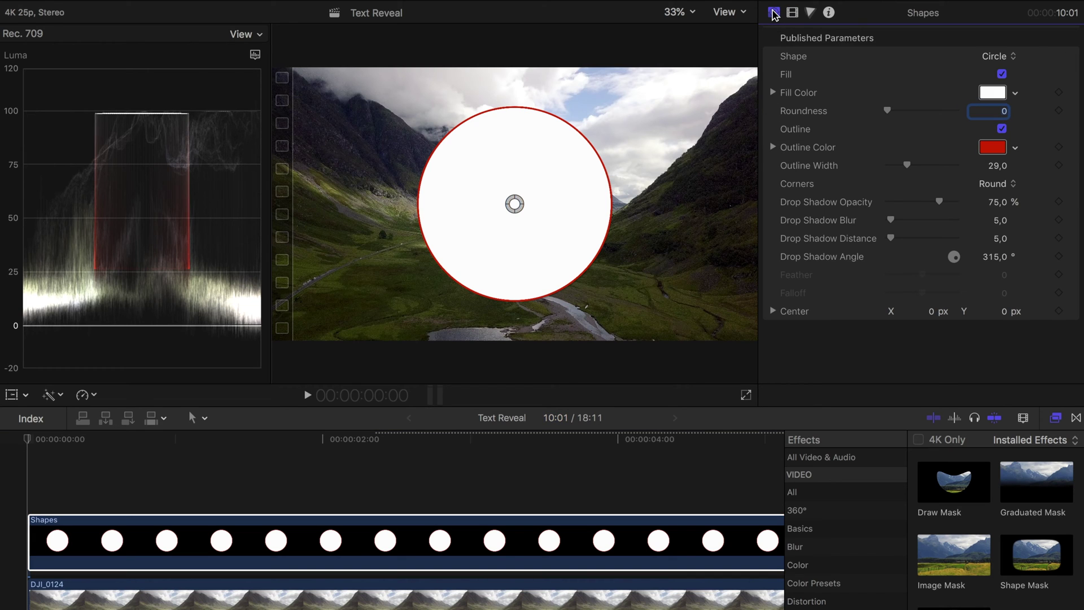
click(1008, 57)
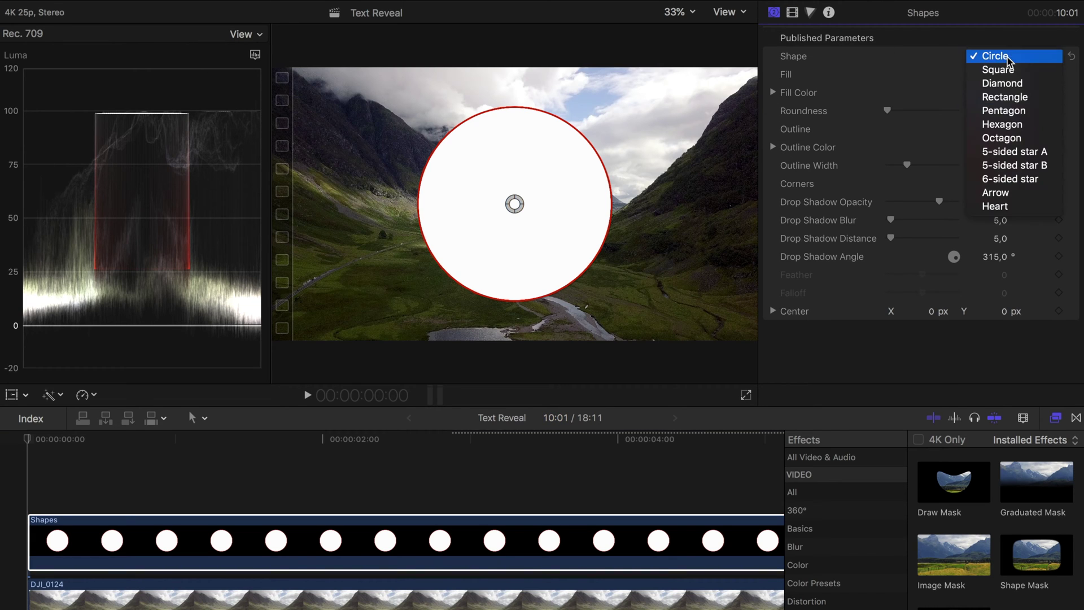
click(1008, 97)
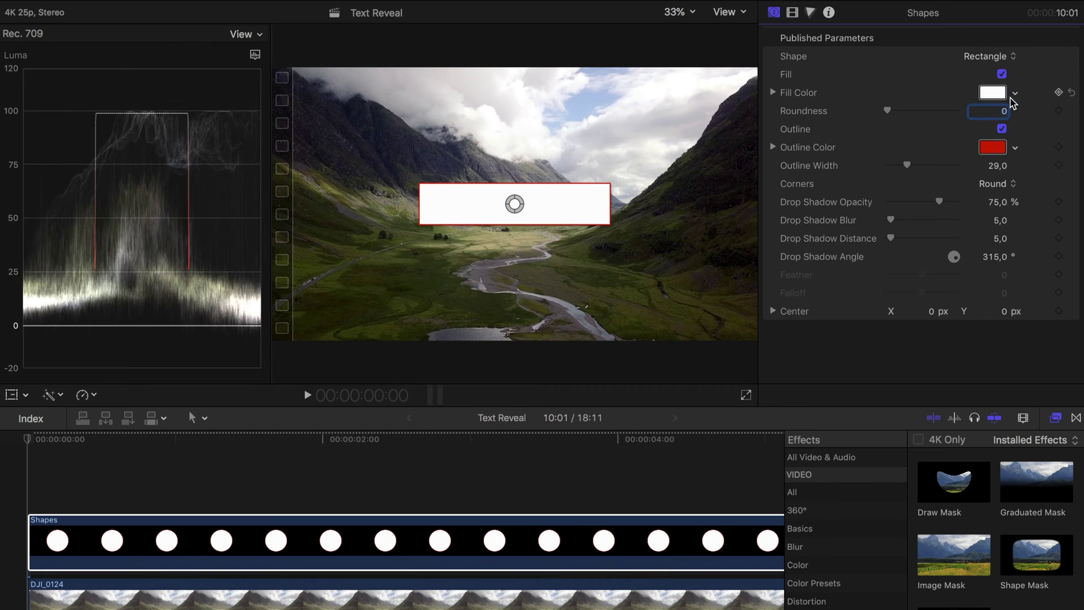
click(1002, 129)
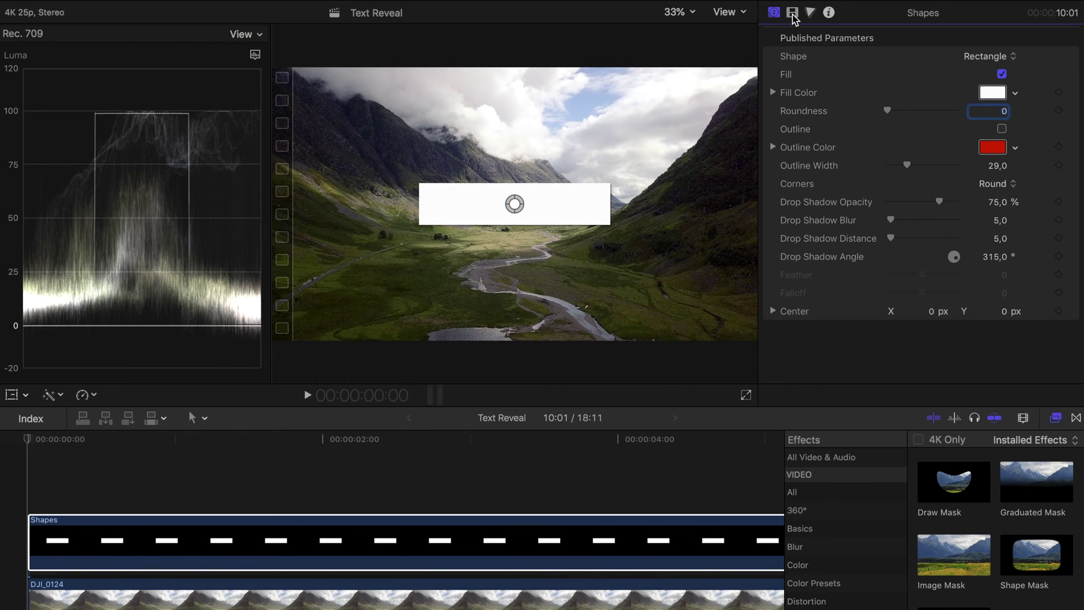
click(793, 13)
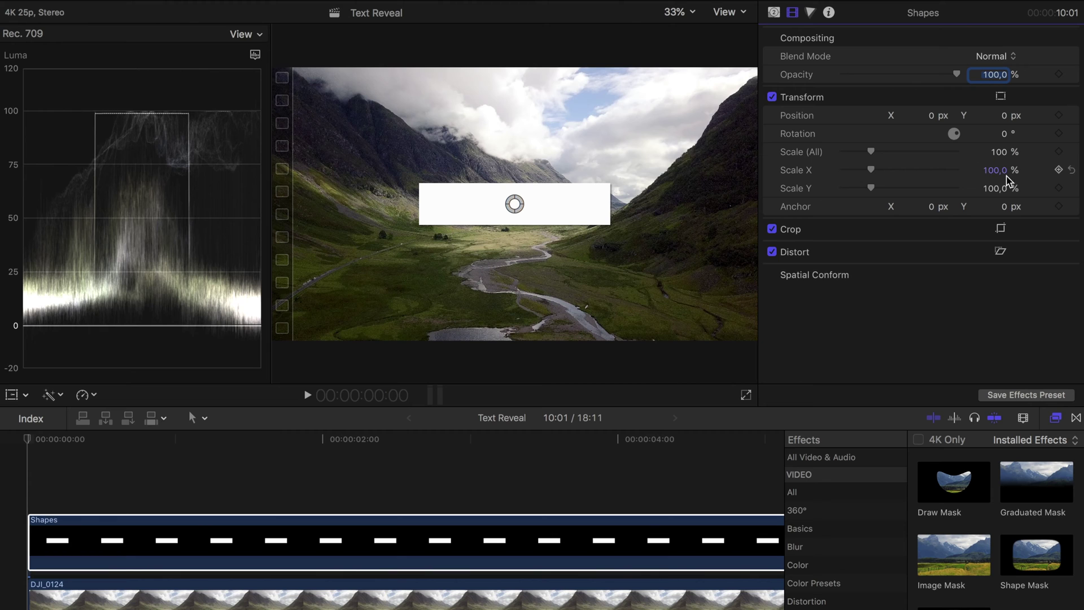
- Flatten the rectangle into a line: Scale Y 3%, Scale X about 171%, Position Y -400 px
click(998, 188)
text(3)
key(Return)
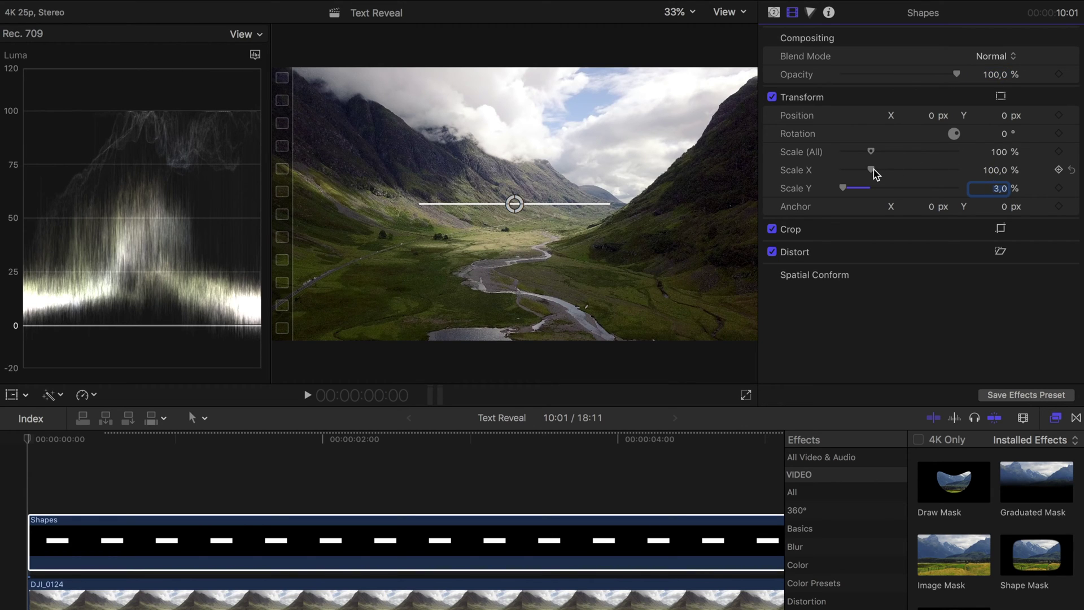
drag(874, 172, 896, 173)
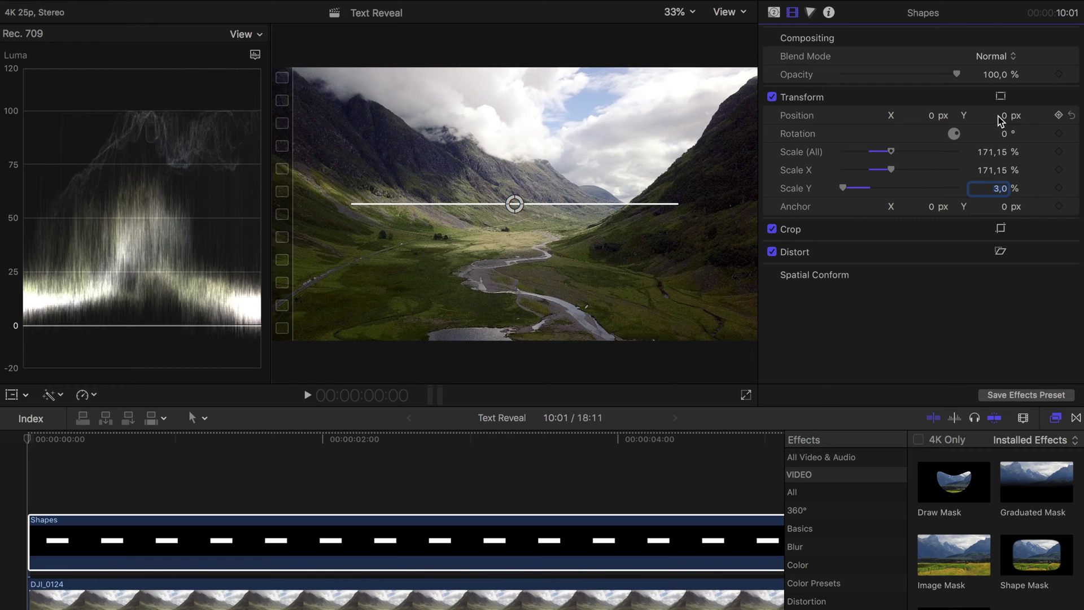
drag(1007, 118, 1007, 250)
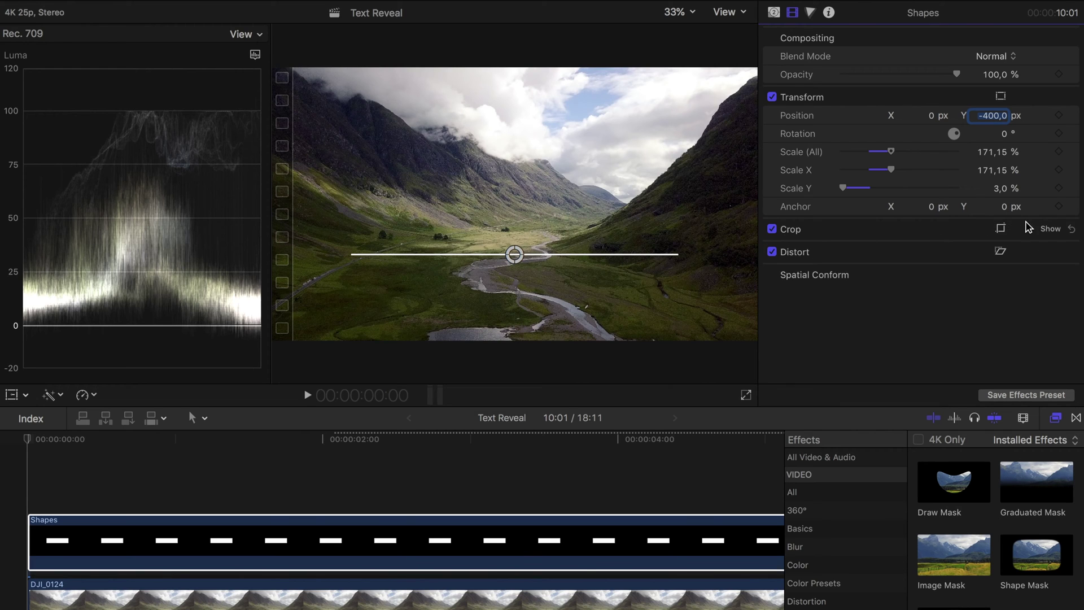
- Add a Crop Right keyframe at 2 seconds and trim the Shapes clip to start about a second in
click(1052, 229)
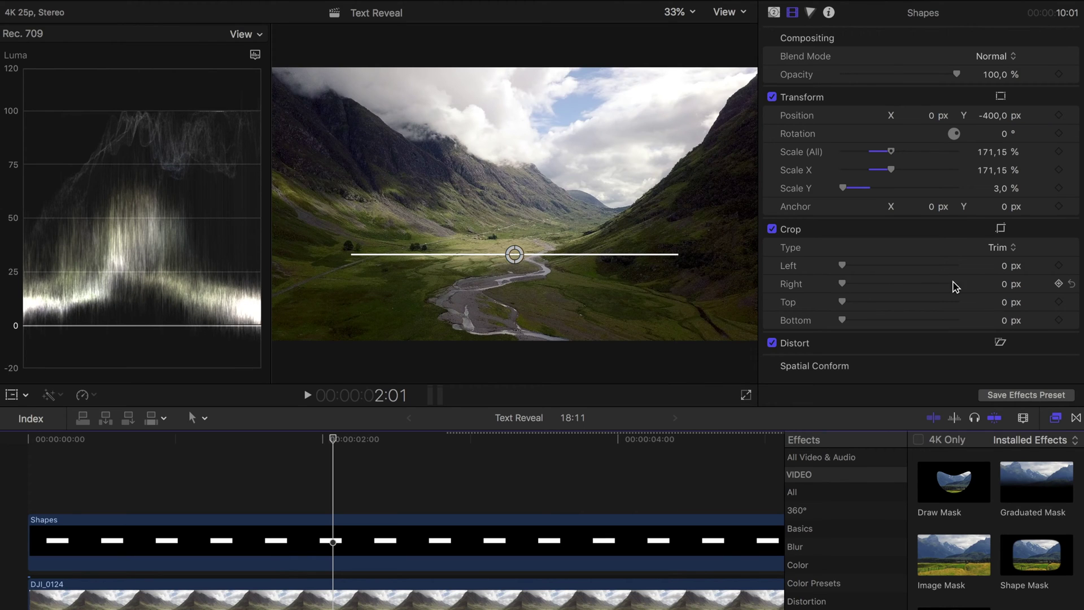
click(1059, 284)
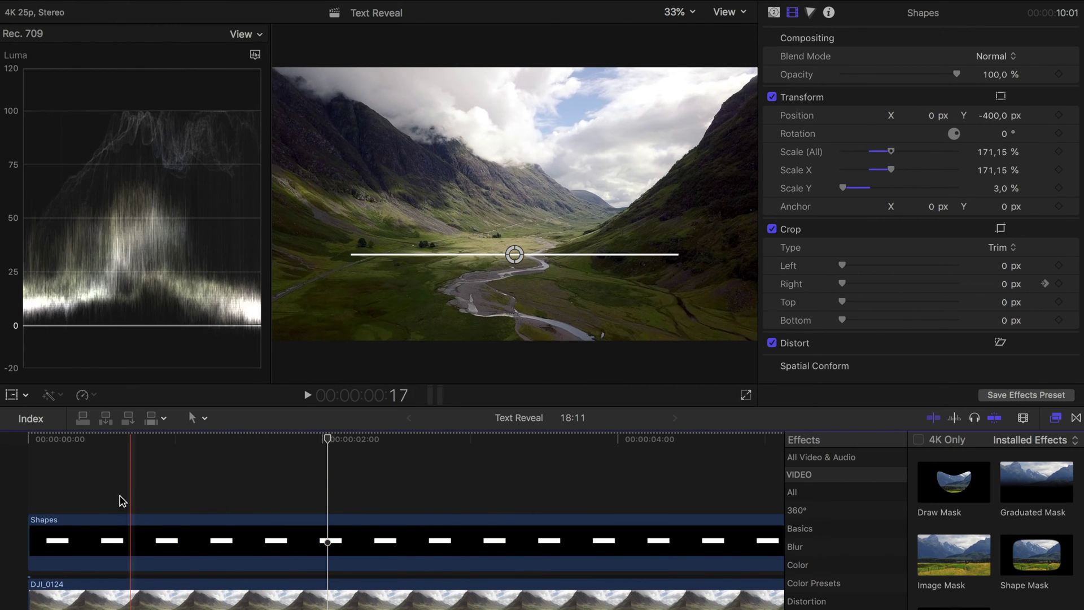
drag(30, 533, 144, 532)
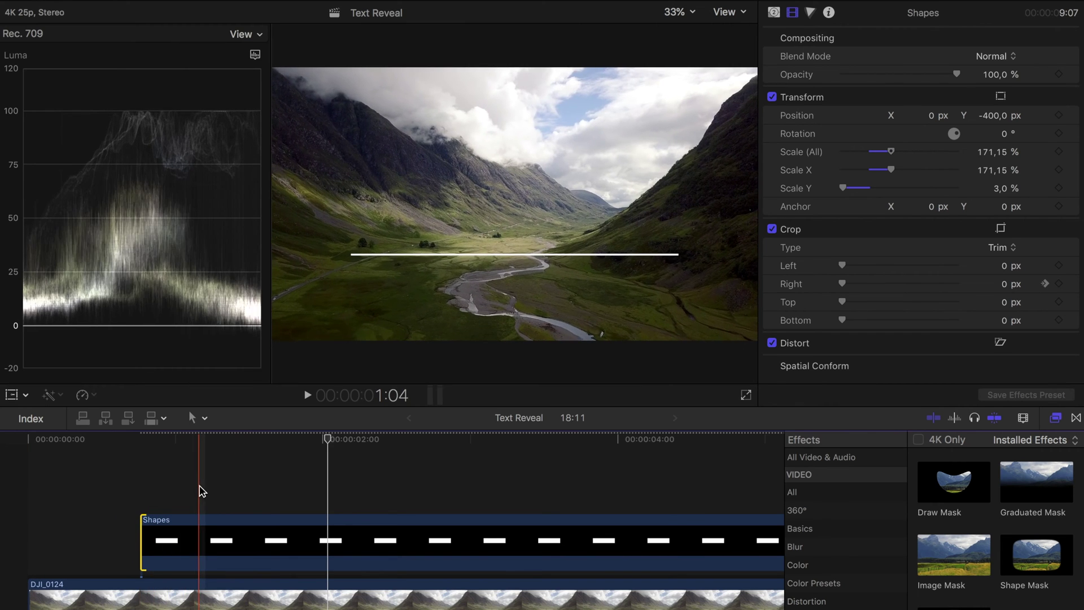
drag(143, 530, 189, 529)
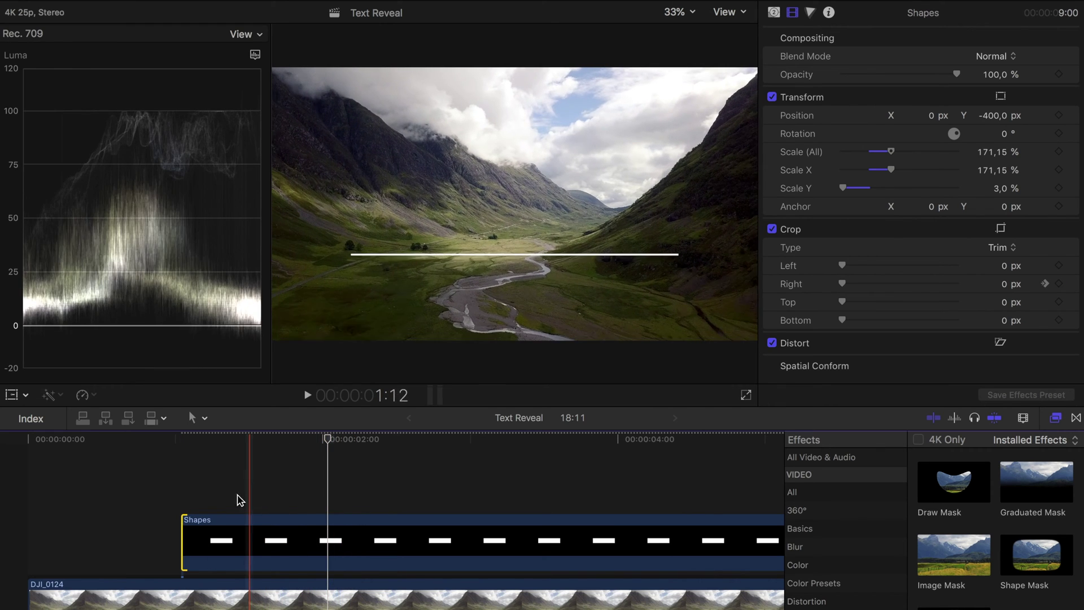
- Set Crop Right to about 2837 at the clip start so the line wipes in, then preview
click(181, 495)
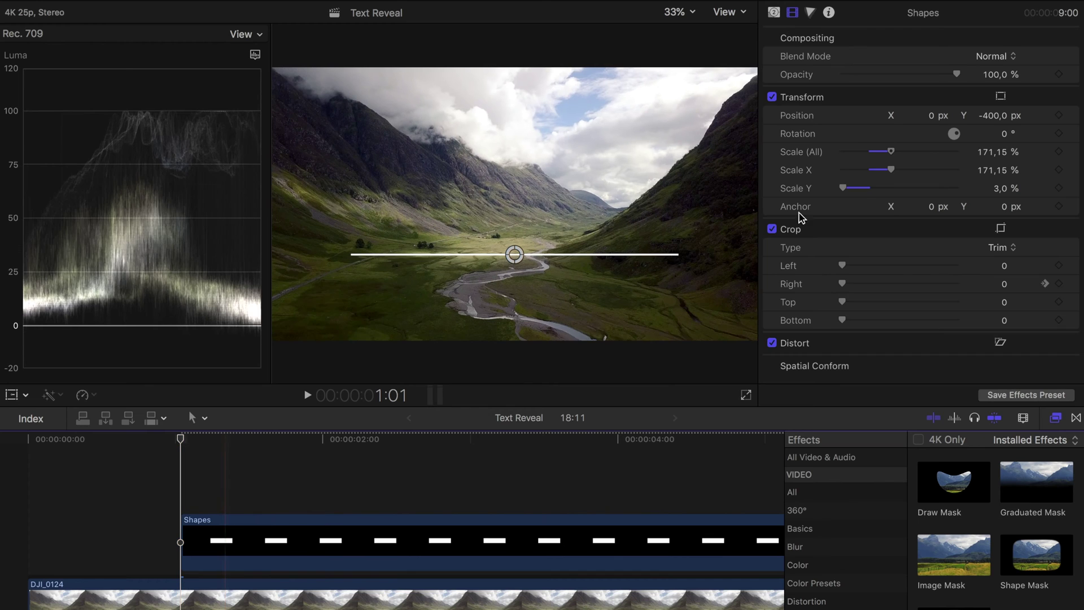
mouse_move(851, 284)
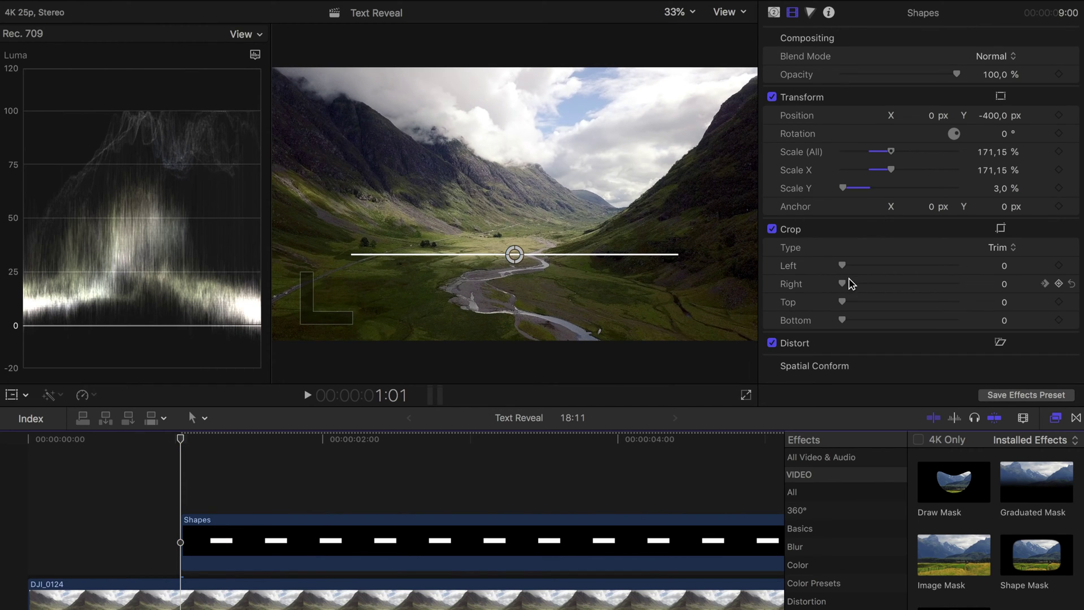
drag(846, 287, 919, 289)
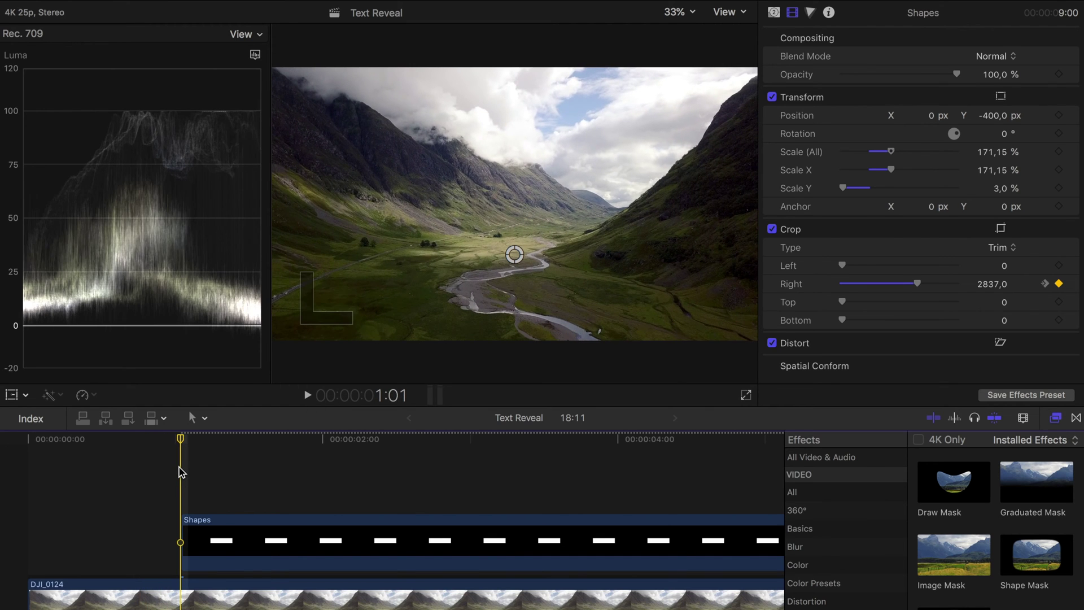
key(space)
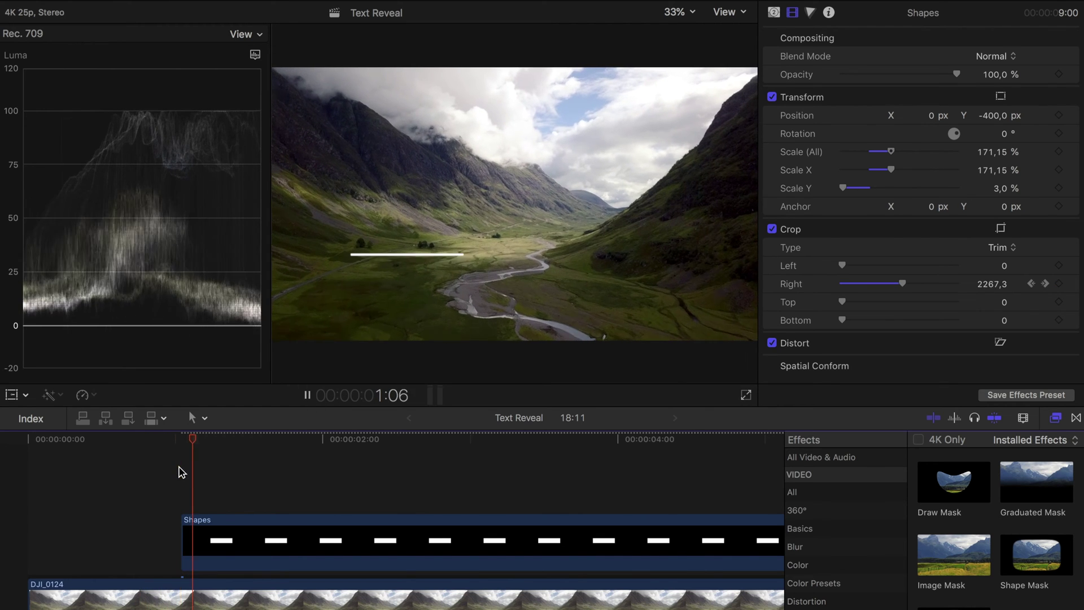
key(space)
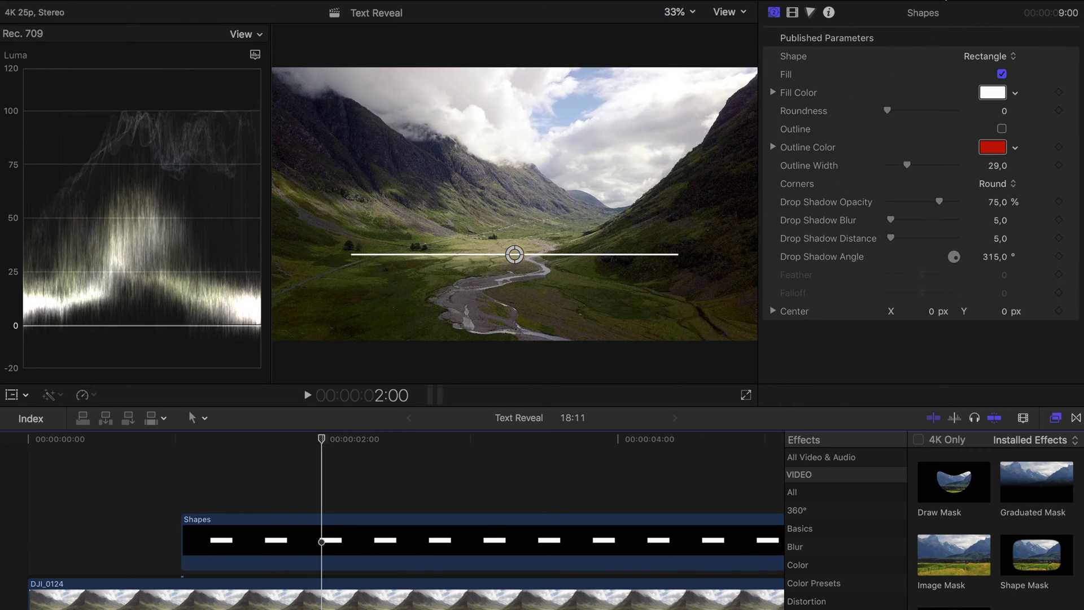
- Add a Custom title reading 'TEXT REVEAL EFFECT' and place it just above the white line
key(alt+super+1)
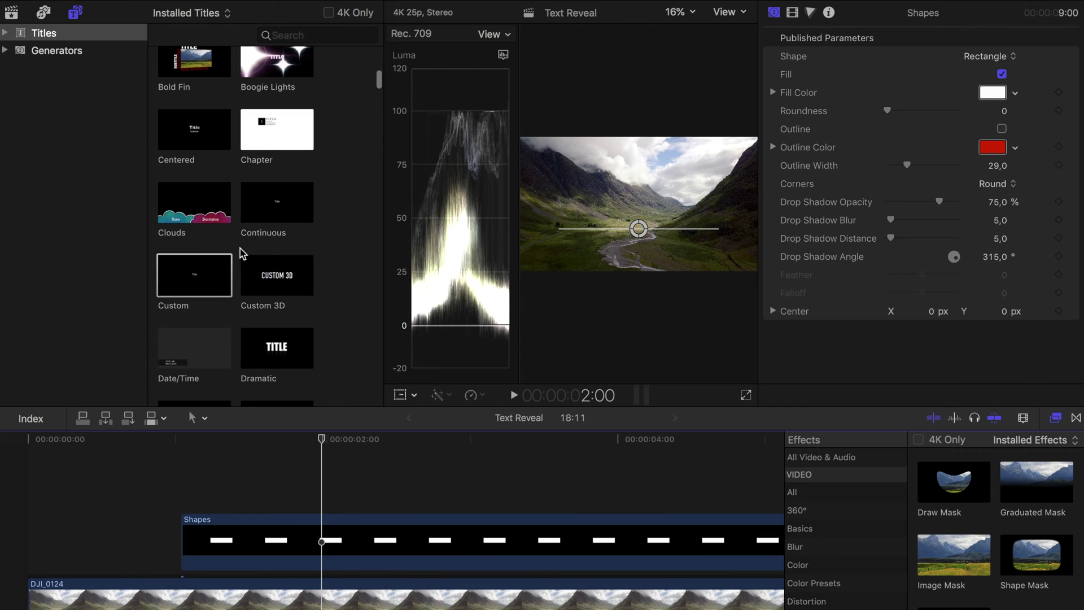
drag(203, 280, 334, 484)
key(super+7)
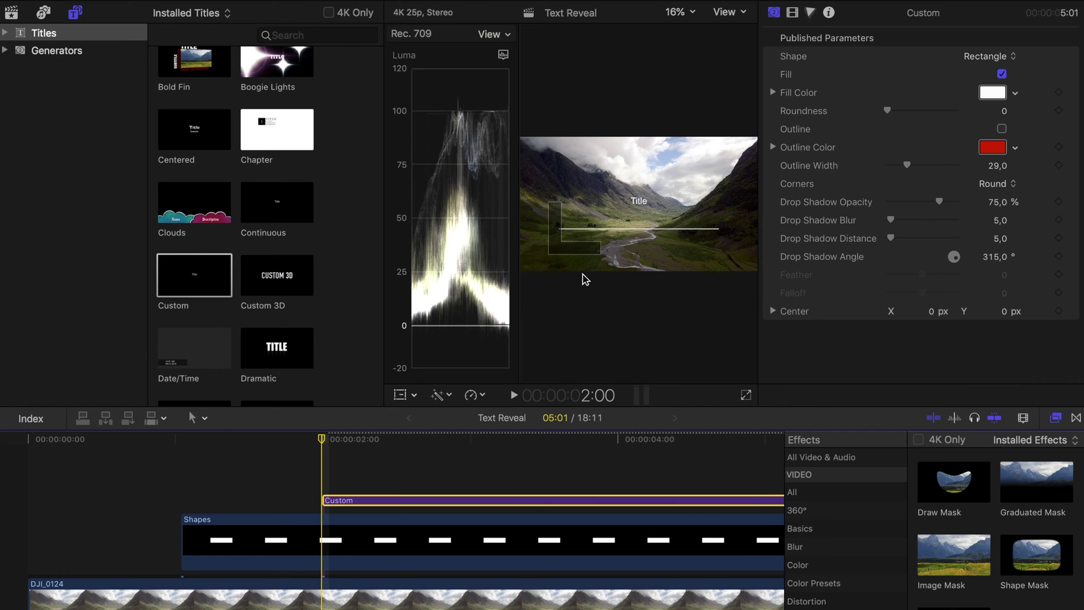
drag(790, 85, 759, 84)
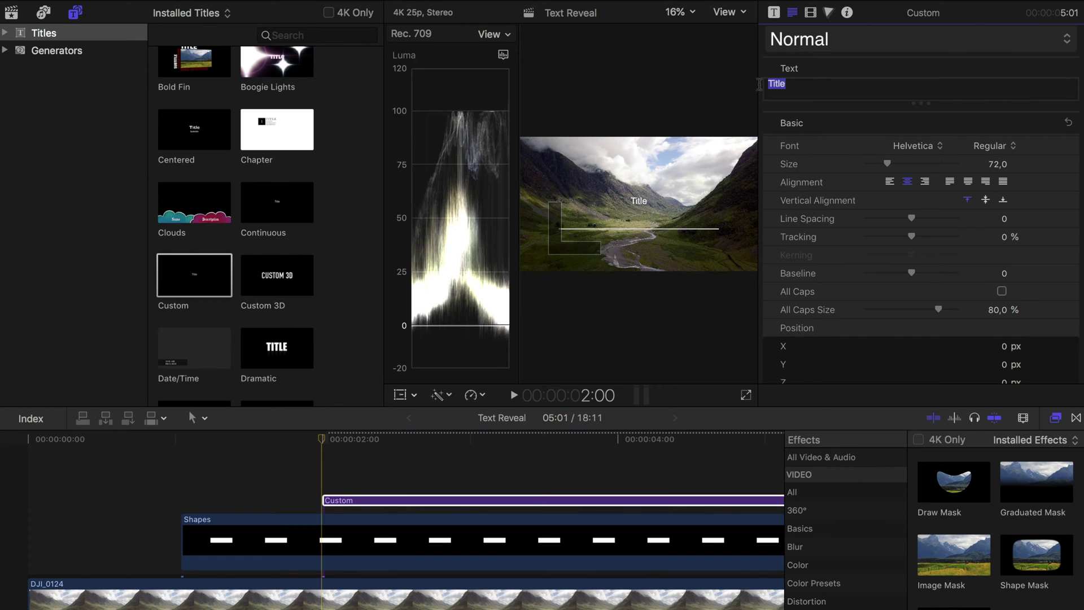
text(TEXT REVEAL EFFECT)
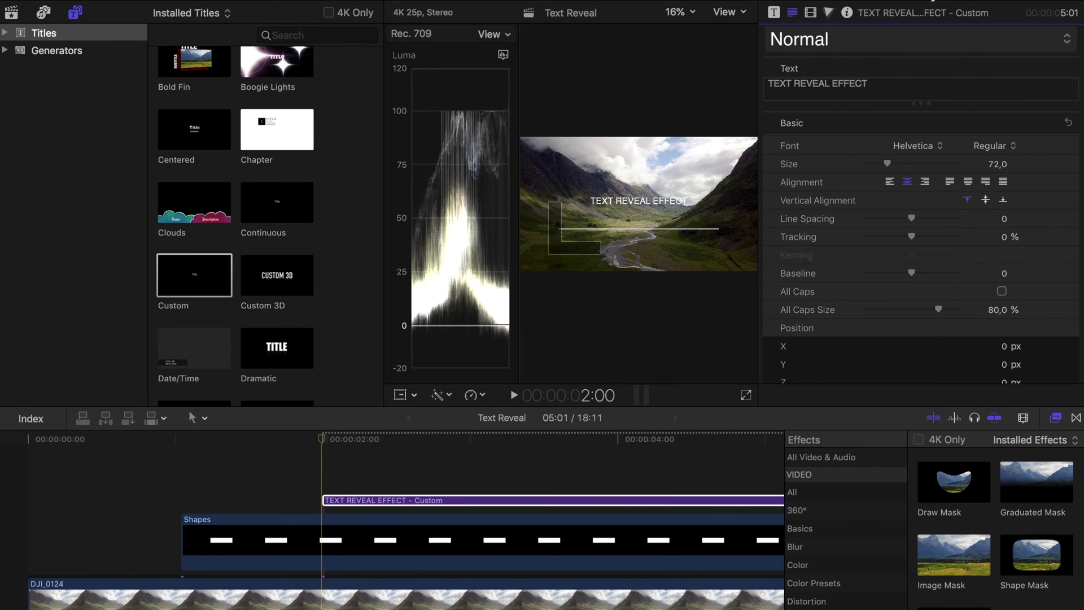
key(ctrl+super+1)
drag(507, 199, 506, 244)
- Style the title bold with Size 114 and Tracking 4,2%
click(915, 39)
mouse_move(858, 97)
click(641, 133)
drag(901, 164, 900, 164)
drag(910, 236, 916, 238)
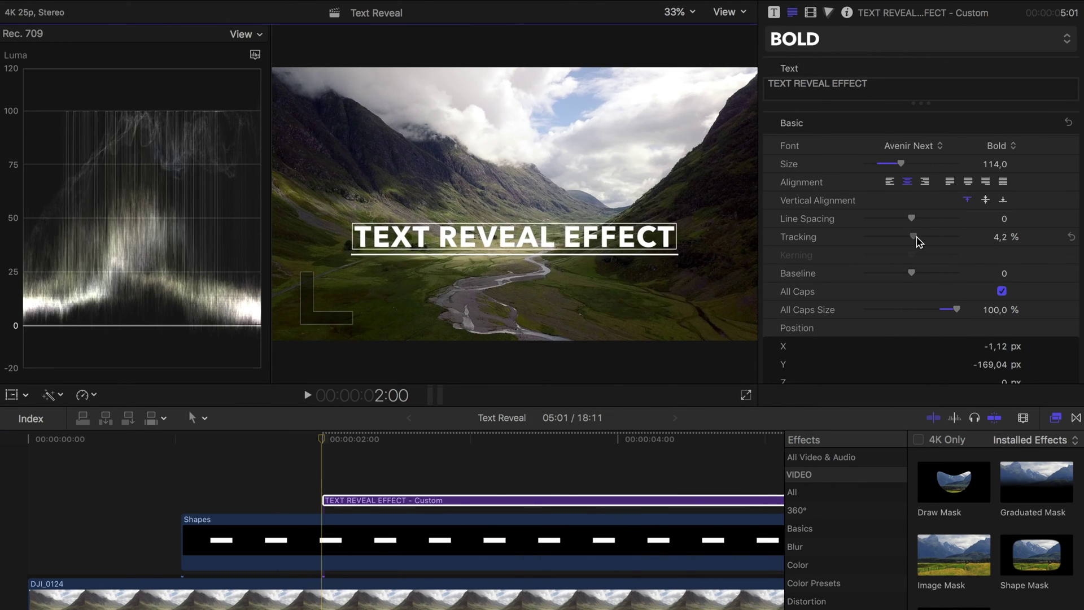
scroll(818, 500, down, 5)
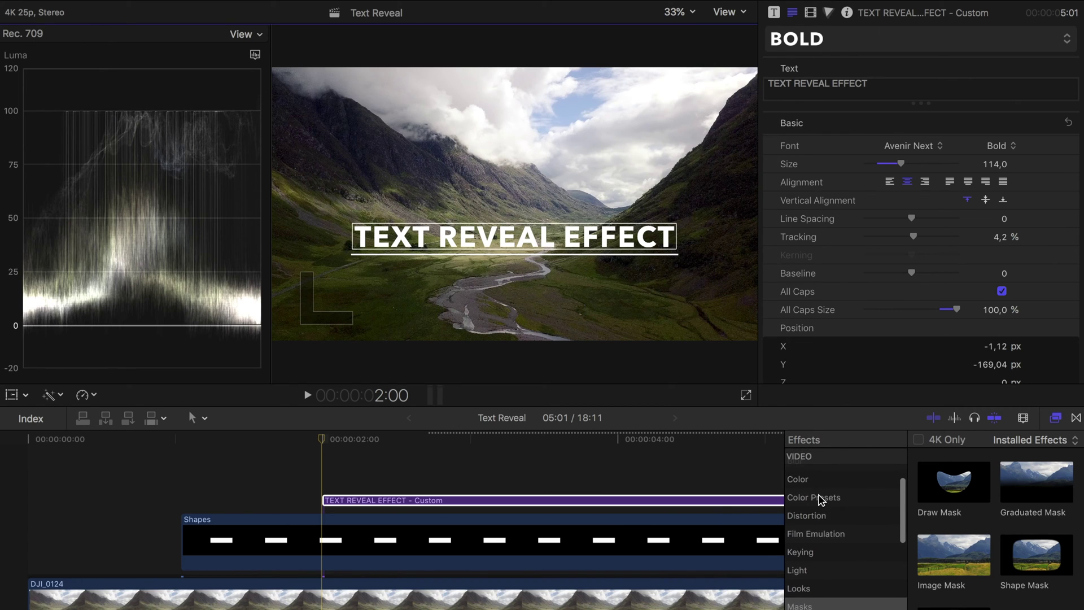
scroll(821, 500, down, 2)
- Apply a Shape Mask to the TEXT REVEAL EFFECT title and square its corners
click(813, 561)
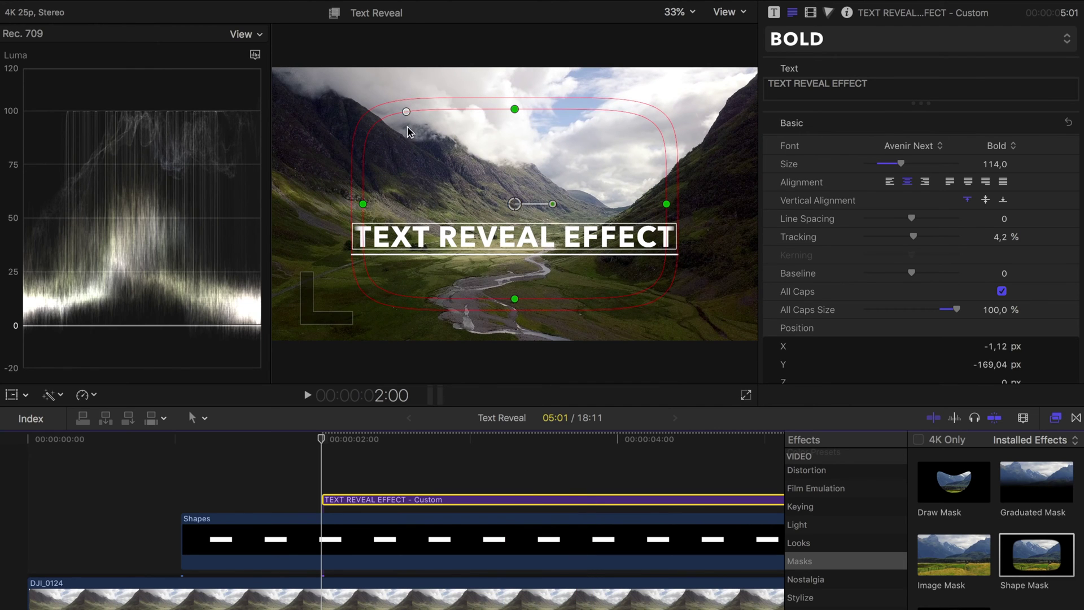
drag(406, 114, 365, 118)
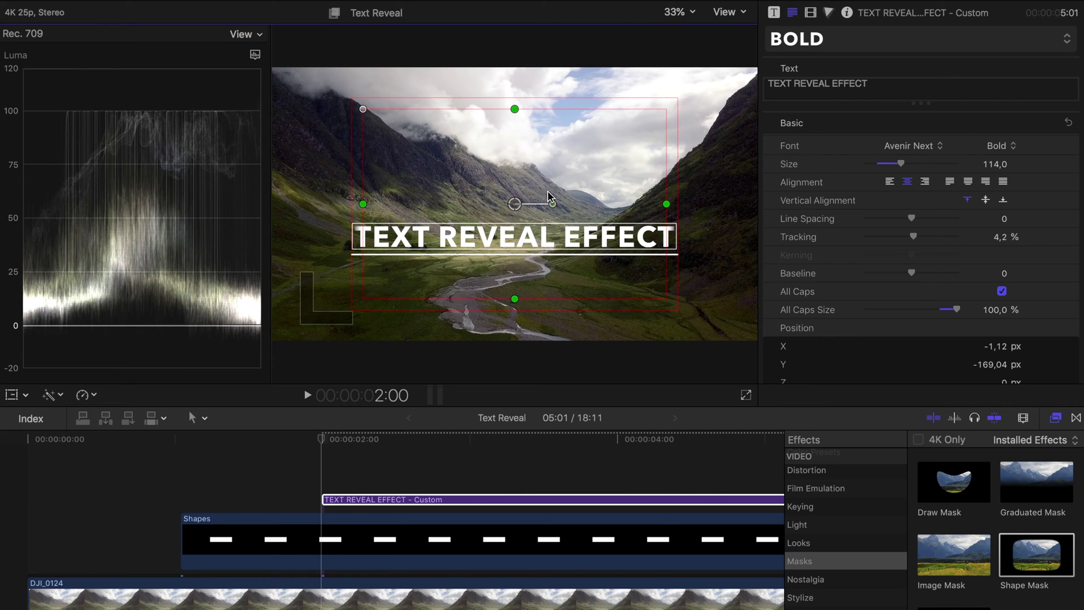
- Set the title mask's Feather to 0, widen it, and raise its bottom edge to the line
click(811, 14)
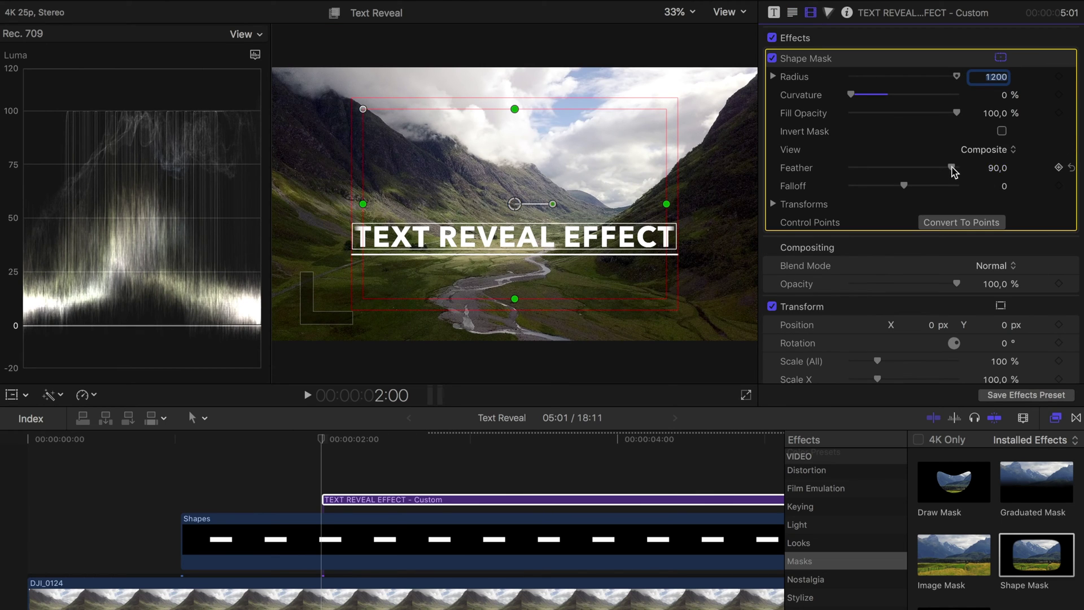
drag(953, 171, 914, 169)
click(996, 168)
text(0)
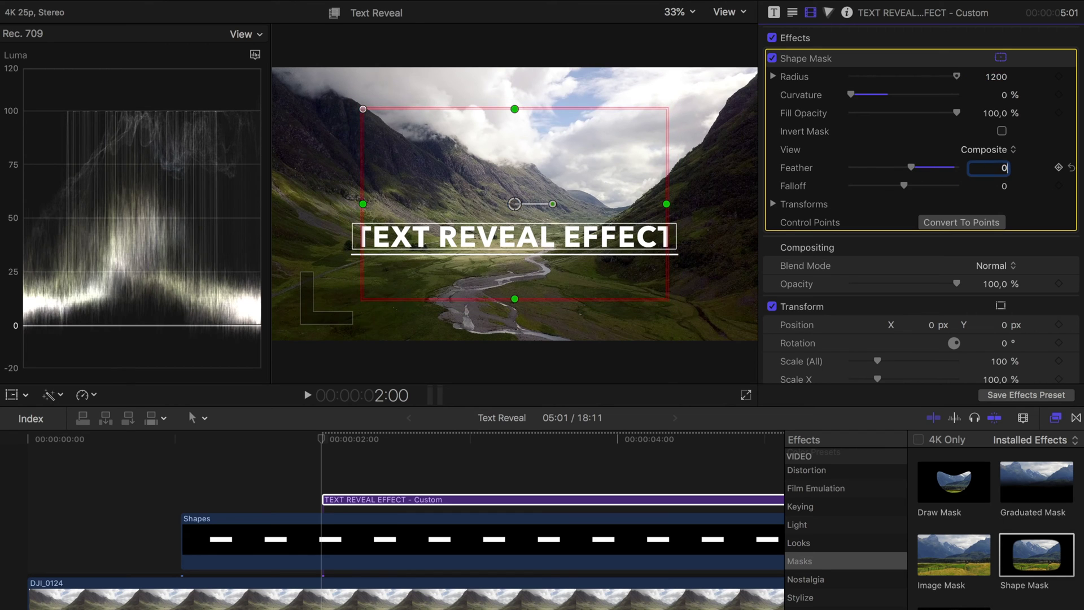
key(Return)
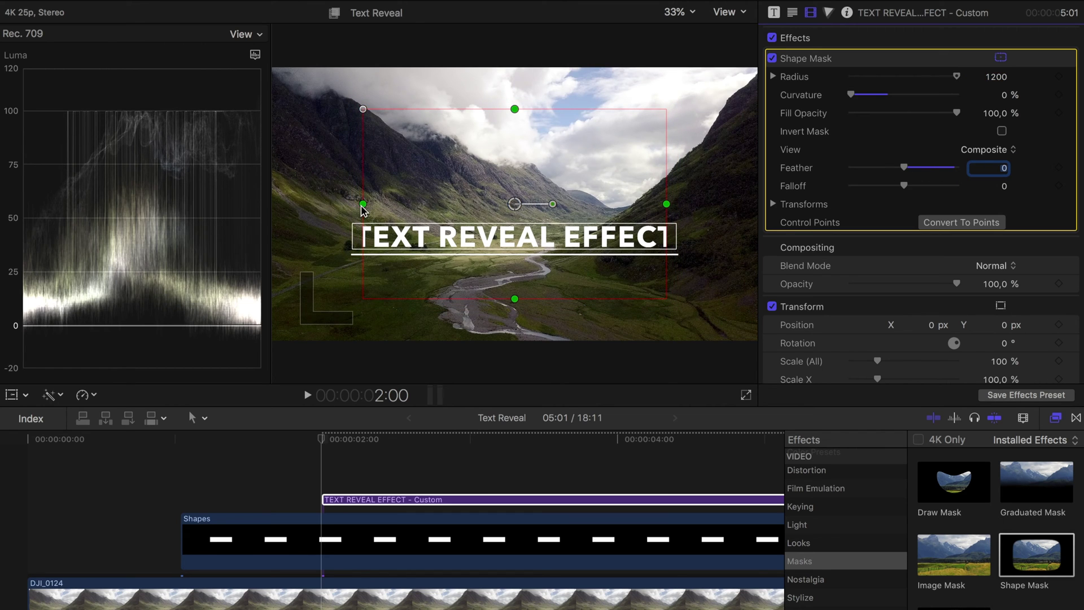
drag(363, 210, 350, 210)
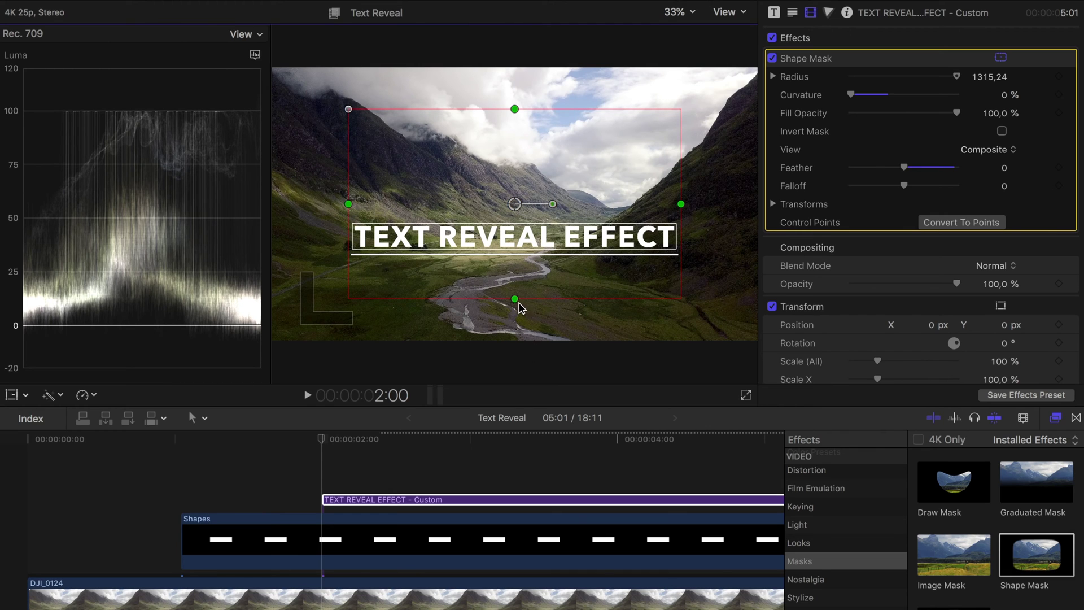
drag(515, 305, 515, 237)
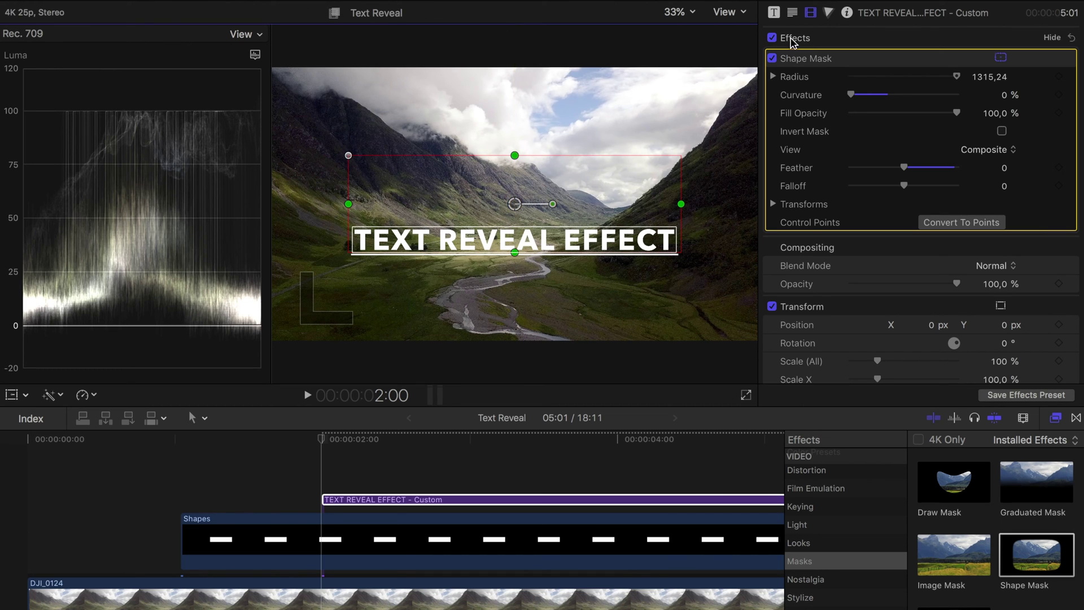
- Set the title's In Unit Size to All and In Position Y to -12
click(792, 13)
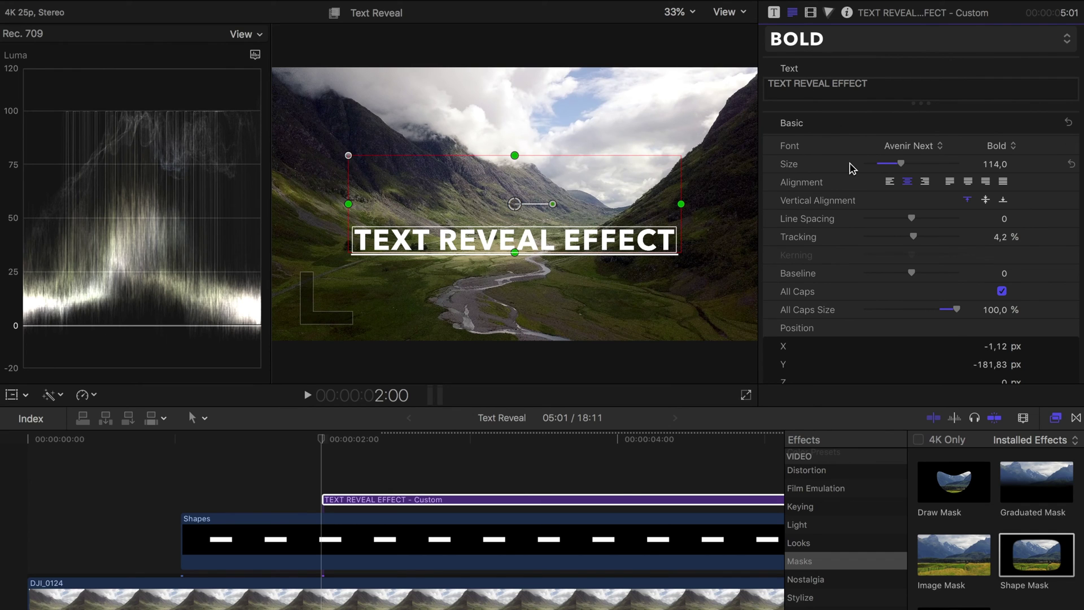
click(775, 12)
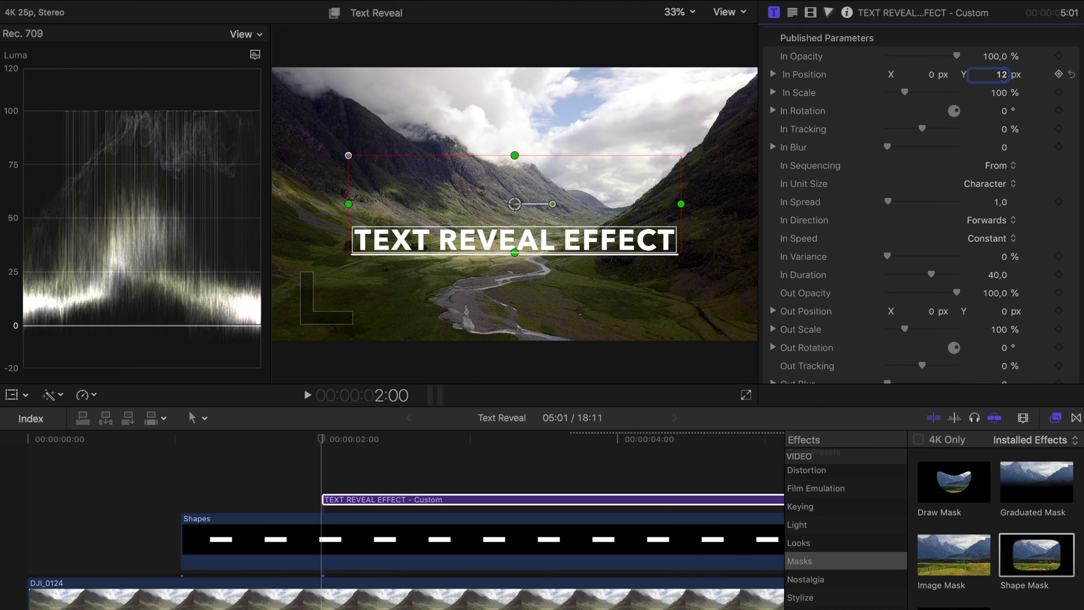
key(Return)
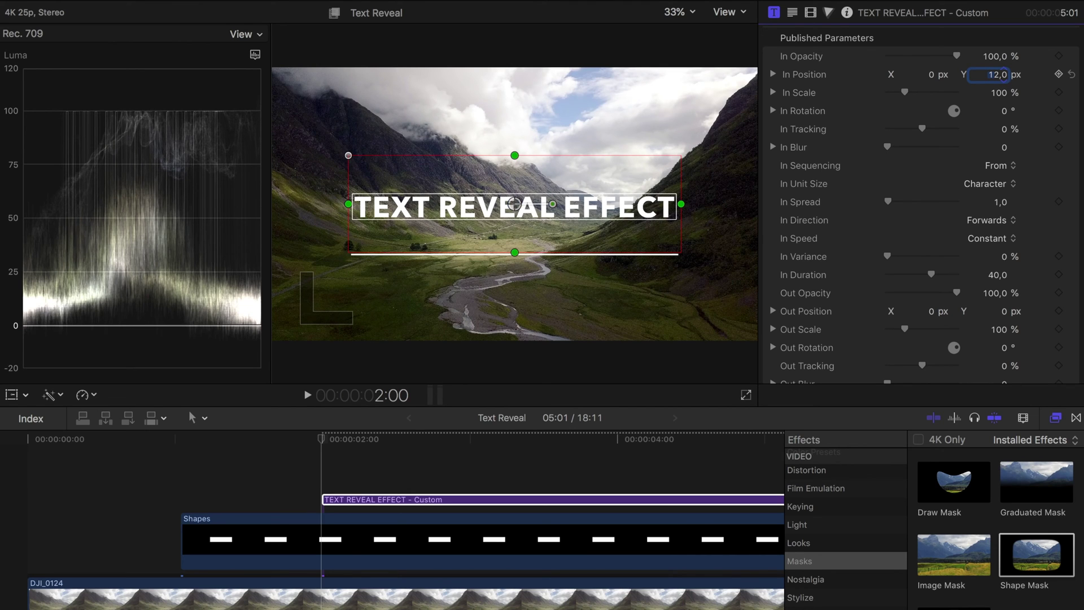
key(Return)
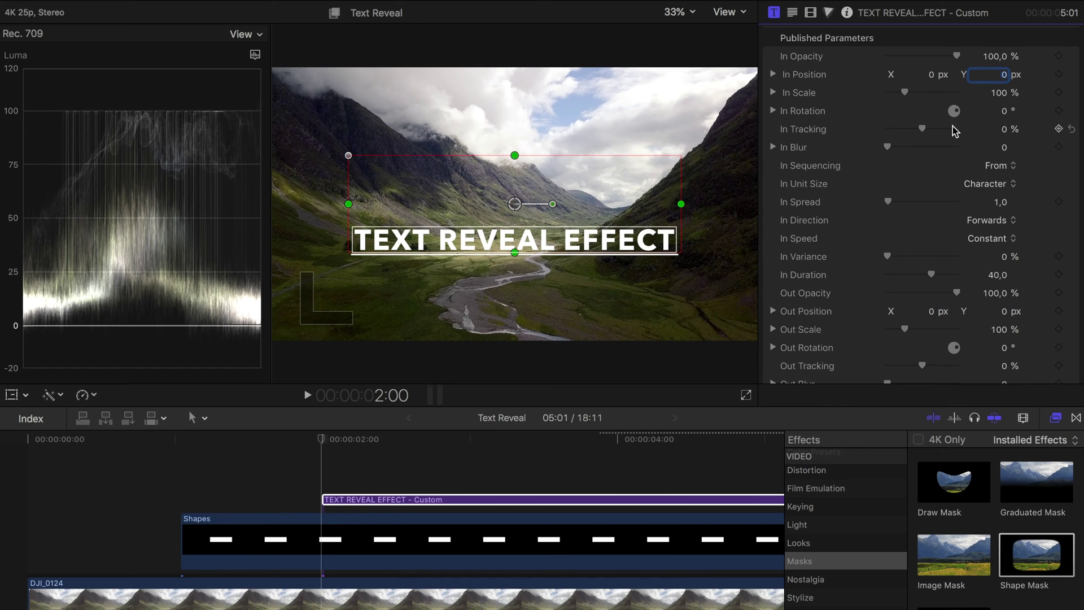
click(1012, 184)
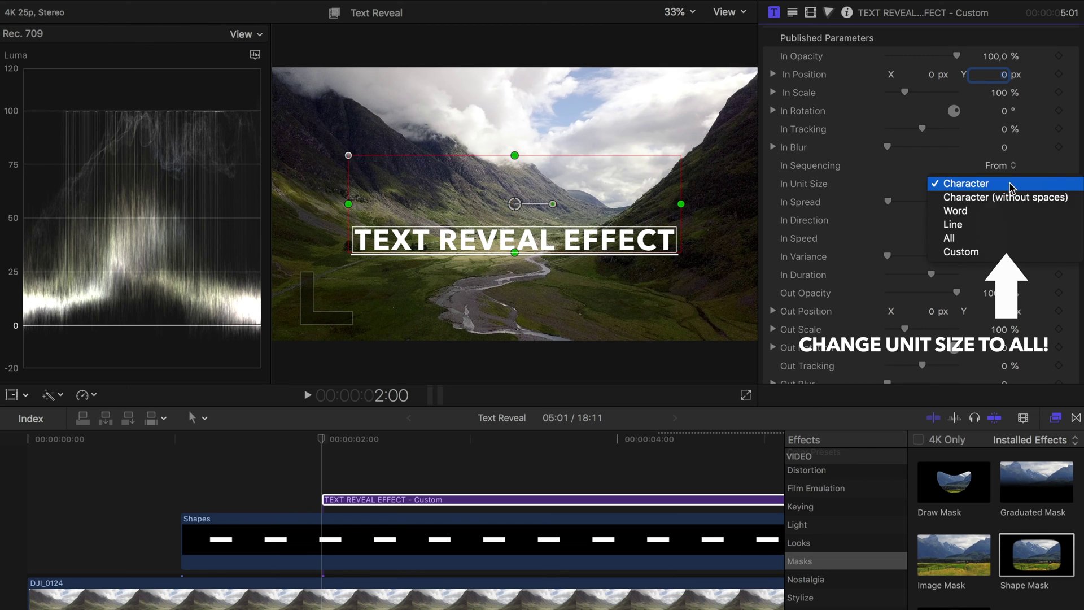
click(992, 239)
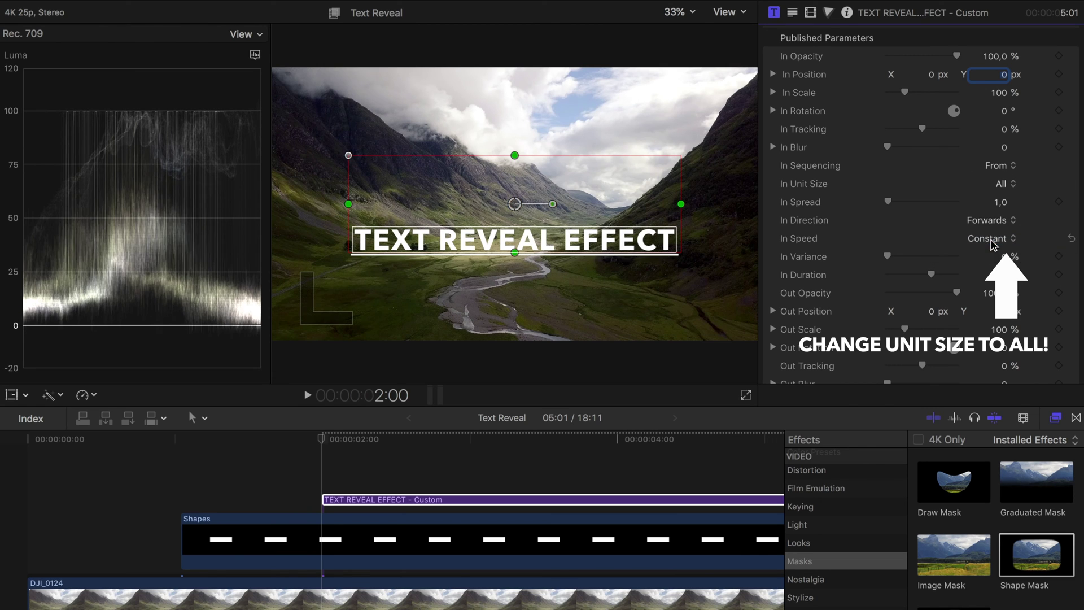
text(-12,)
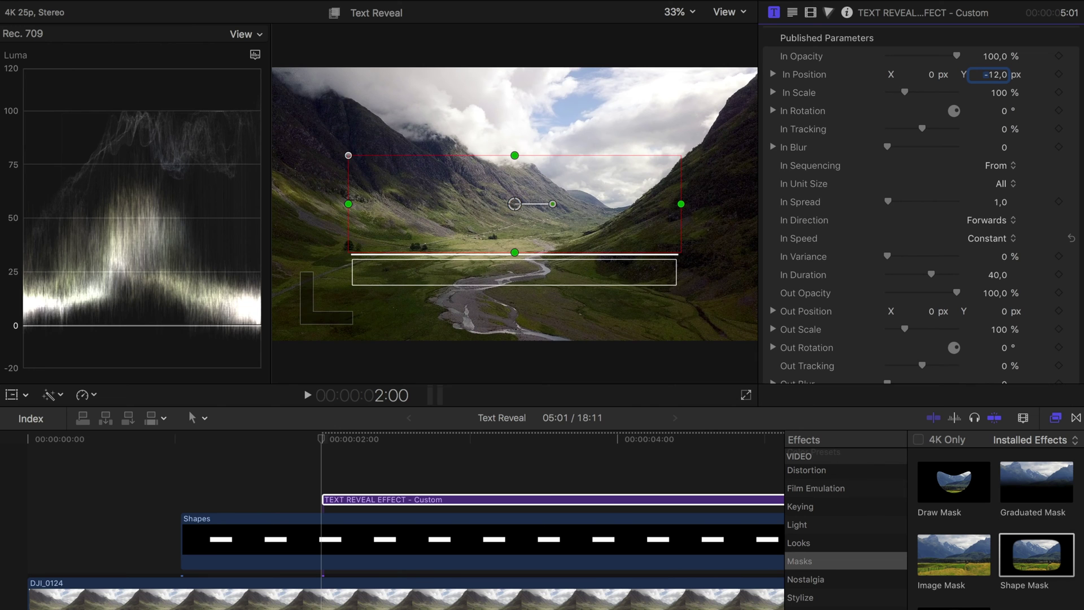
scroll(195, 467, right, 2)
- Play back the title rising from below the white line
click(195, 467)
key(space)
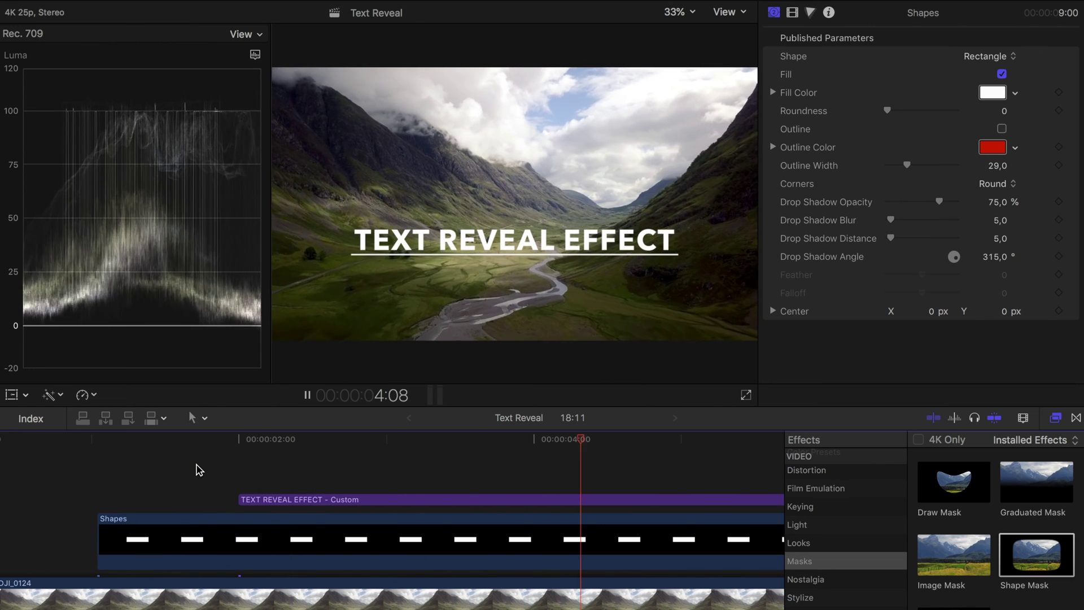
key(space)
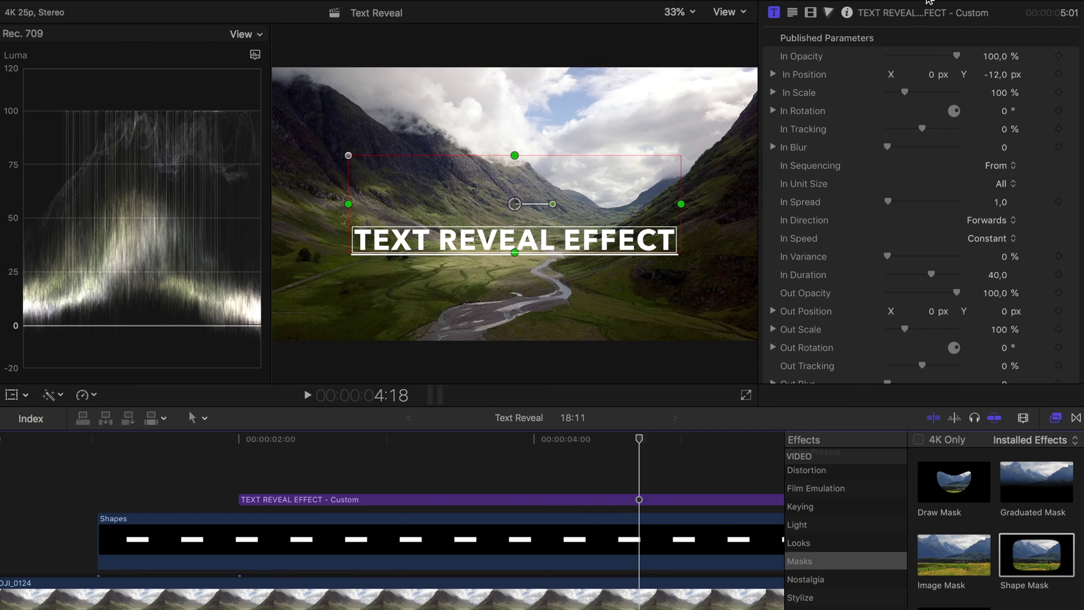
key(alt+super+1)
- Add a widely spaced 'FOR CINEMATIC TITLES' title just under the white line
drag(194, 282, 329, 480)
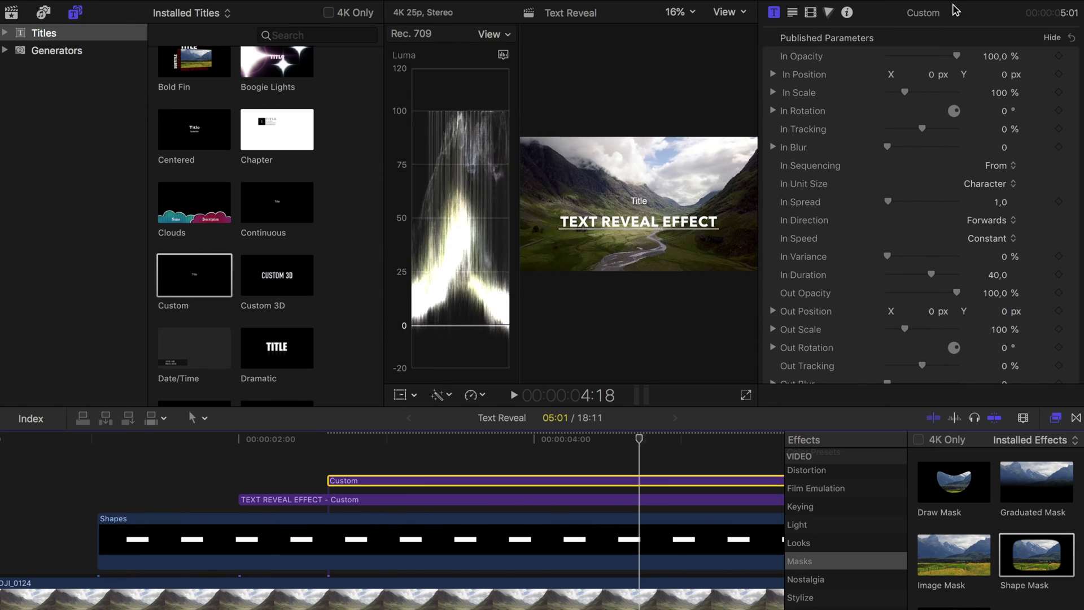
key(alt+super+1)
drag(512, 237, 513, 273)
triple_click(815, 80)
text(FOR CINEMATIC TITLES)
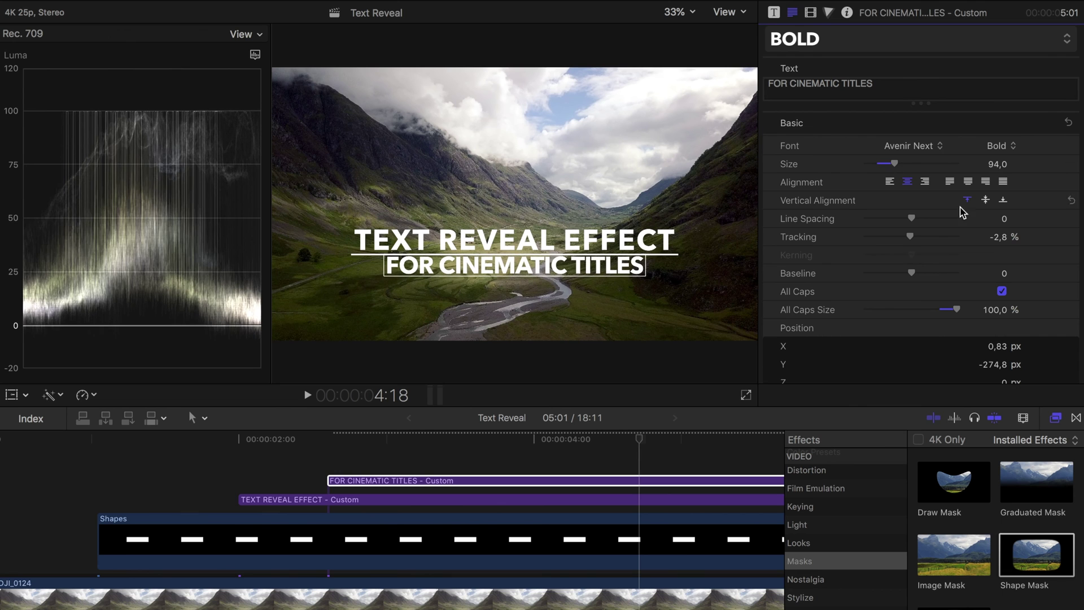
drag(905, 236, 923, 237)
drag(514, 265, 514, 268)
- Color the subtitle yellow and give it a square-cornered Shape Mask
scroll(920, 225, down, 10)
click(1014, 343)
click(971, 375)
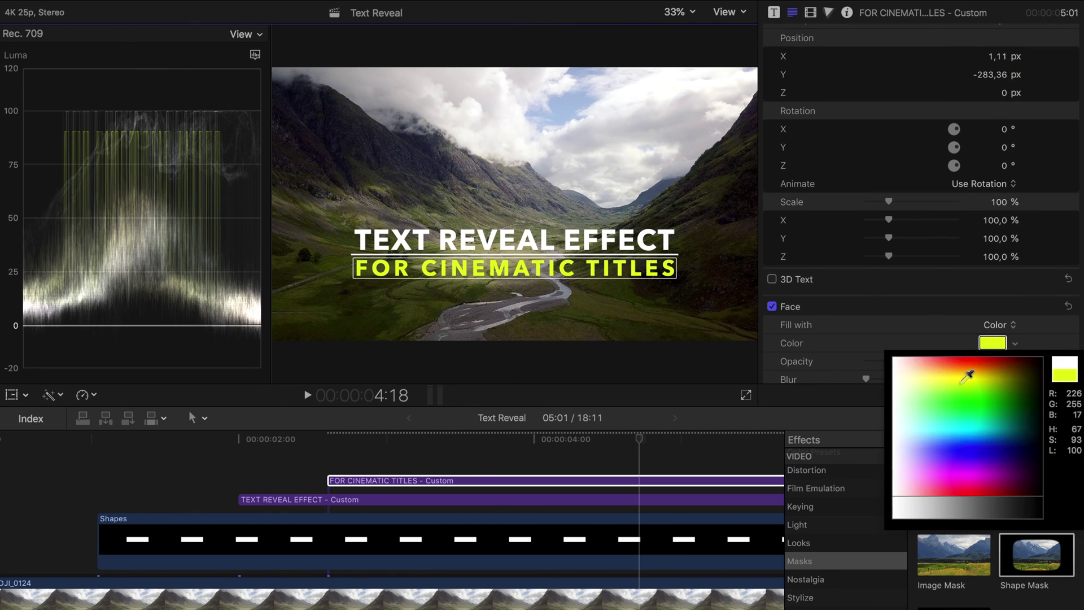
key(Escape)
drag(1037, 555, 616, 480)
drag(406, 111, 363, 109)
- Set the subtitle mask's Feather to 0, widen it, and position it below the line
click(810, 12)
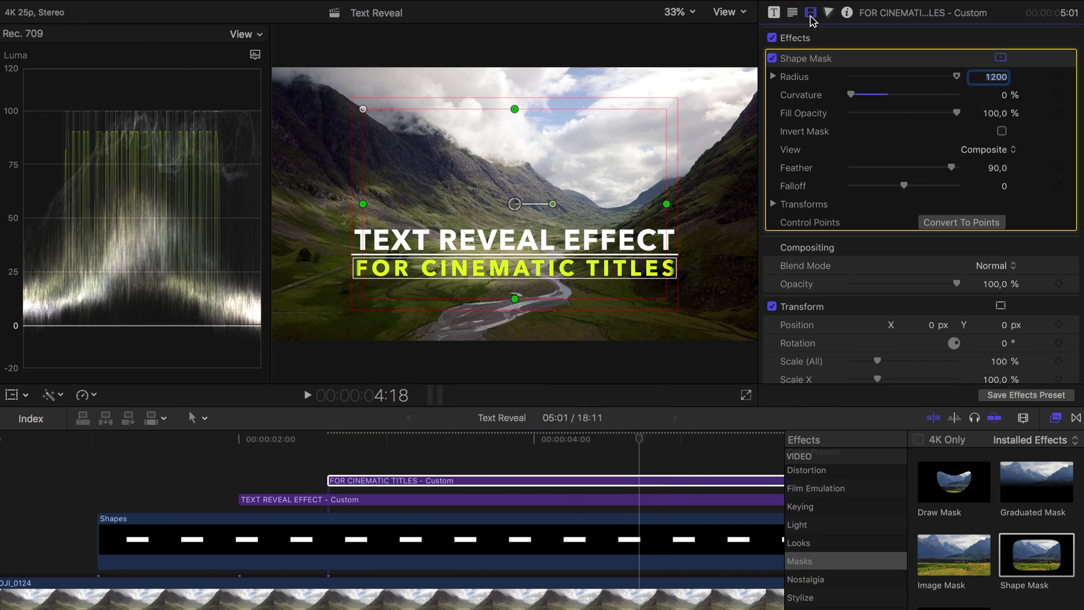
drag(958, 169, 905, 168)
drag(363, 204, 349, 204)
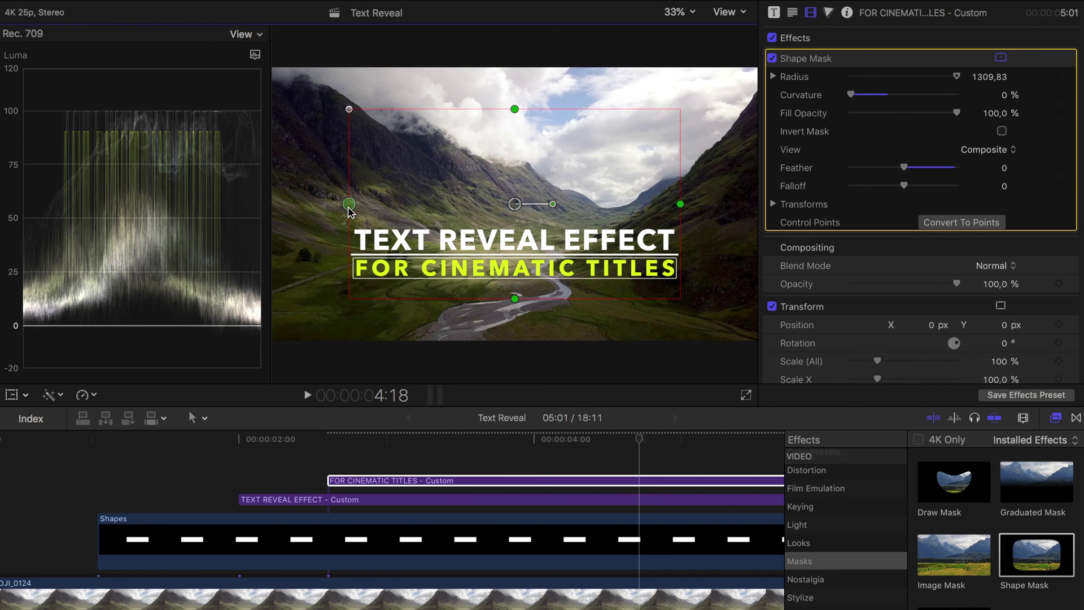
drag(512, 300, 514, 271)
drag(519, 170, 515, 275)
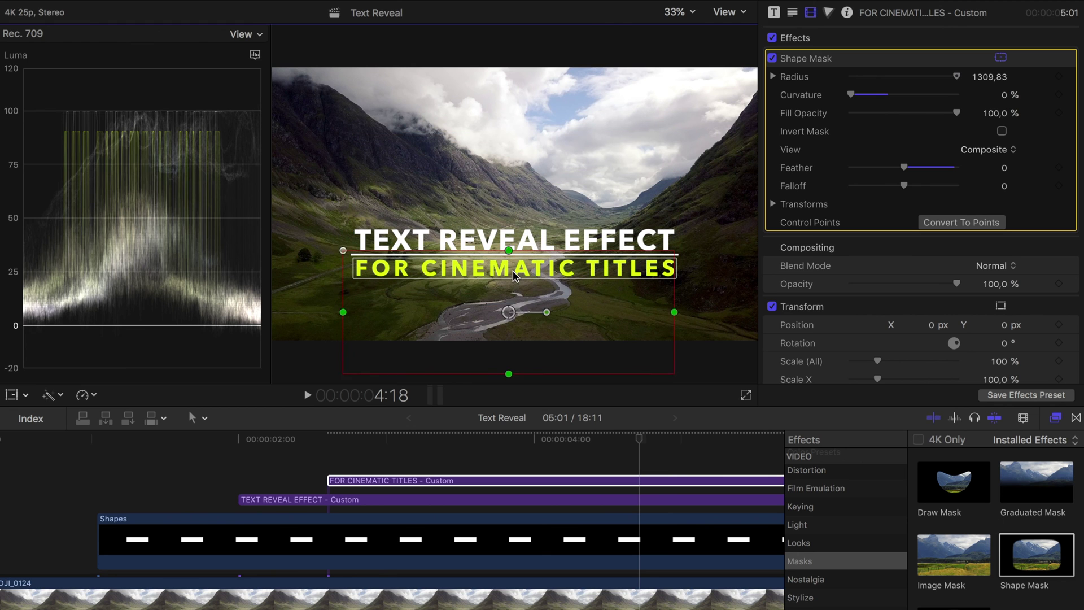
- Set the subtitle's In Position Y to 12 px
click(775, 14)
text(12)
key(Return)
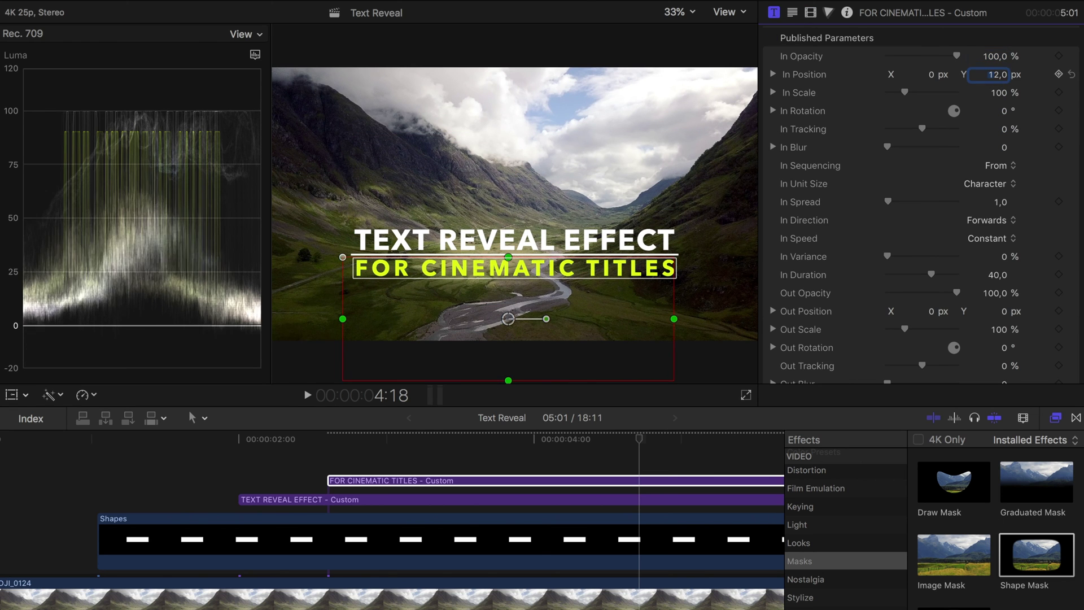